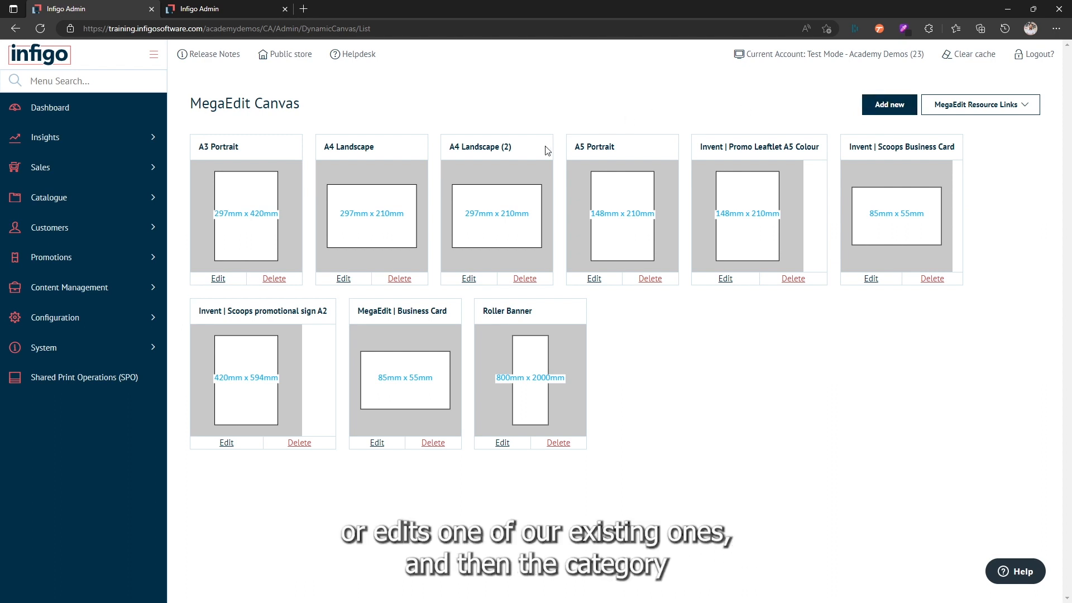
# Step: Add a background category to the A4 Landscape (2) canvas with both name and description set to Background Category
pyautogui.click(467, 279)
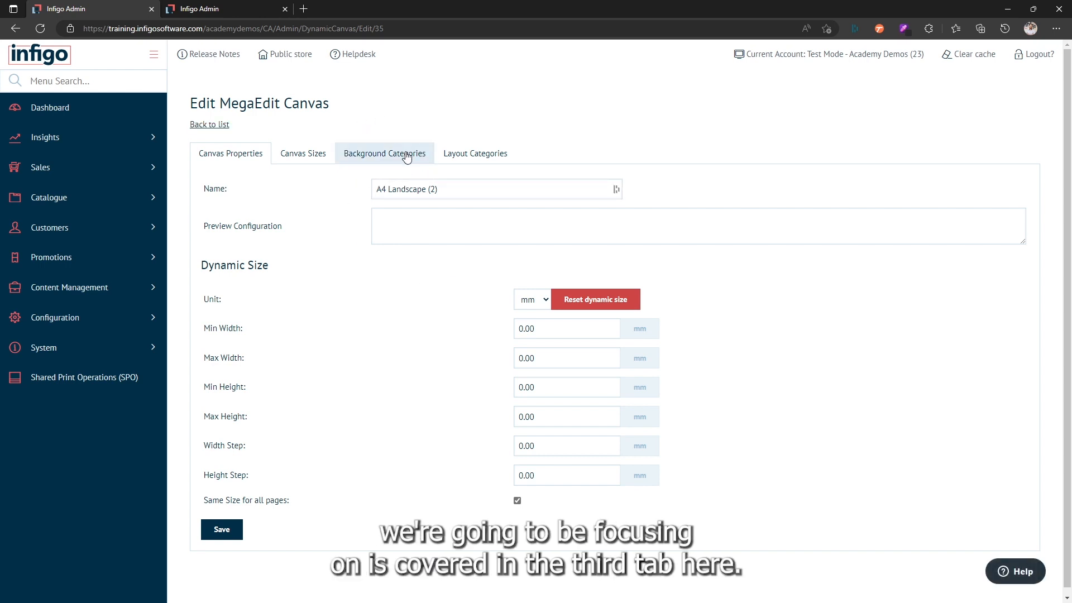
pyautogui.click(371, 156)
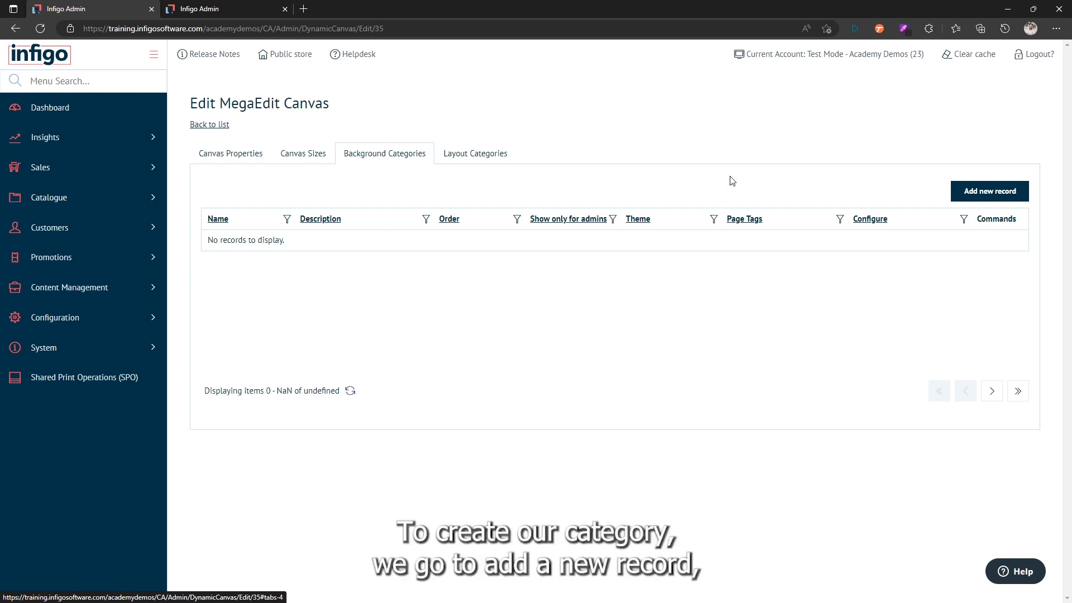
pyautogui.click(982, 192)
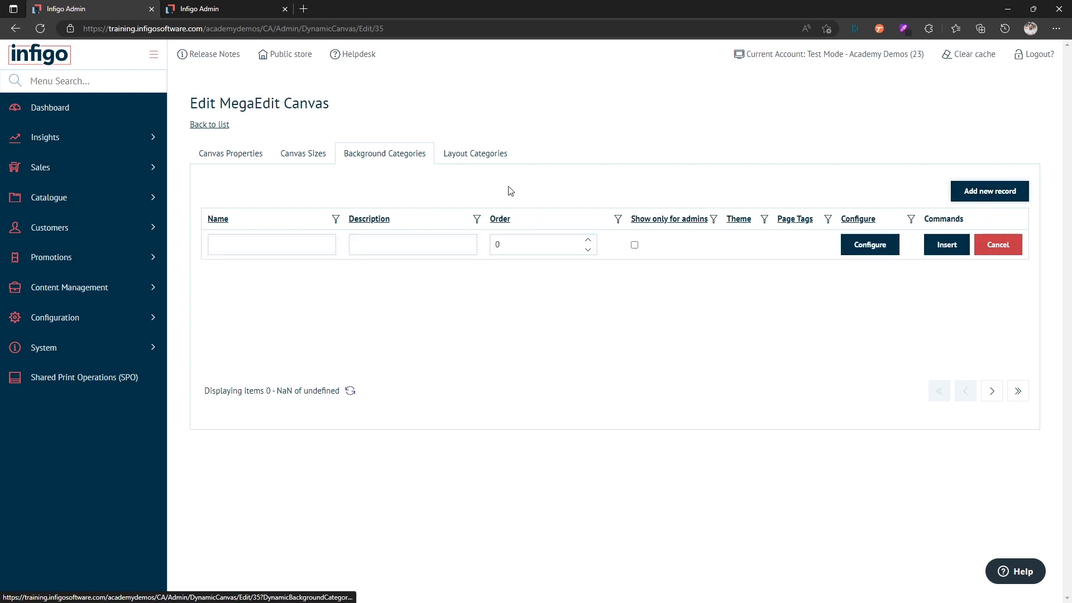
pyautogui.click(309, 243)
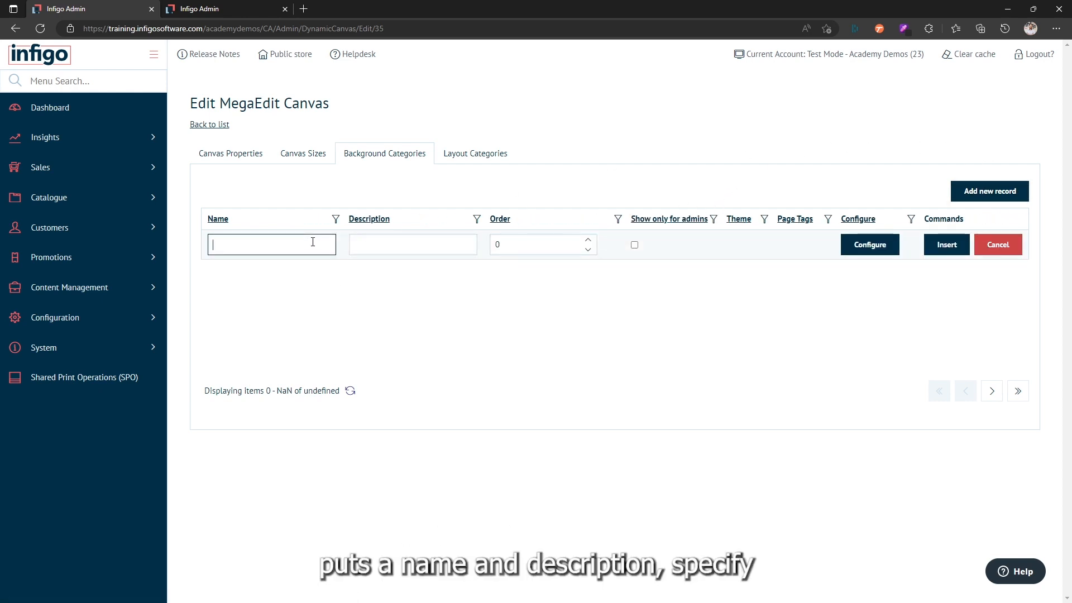
pyautogui.write('Background Category')
pyautogui.hotkey('ctrl', 'a')
pyautogui.hotkey('ctrl', 'c')
pyautogui.click(356, 243)
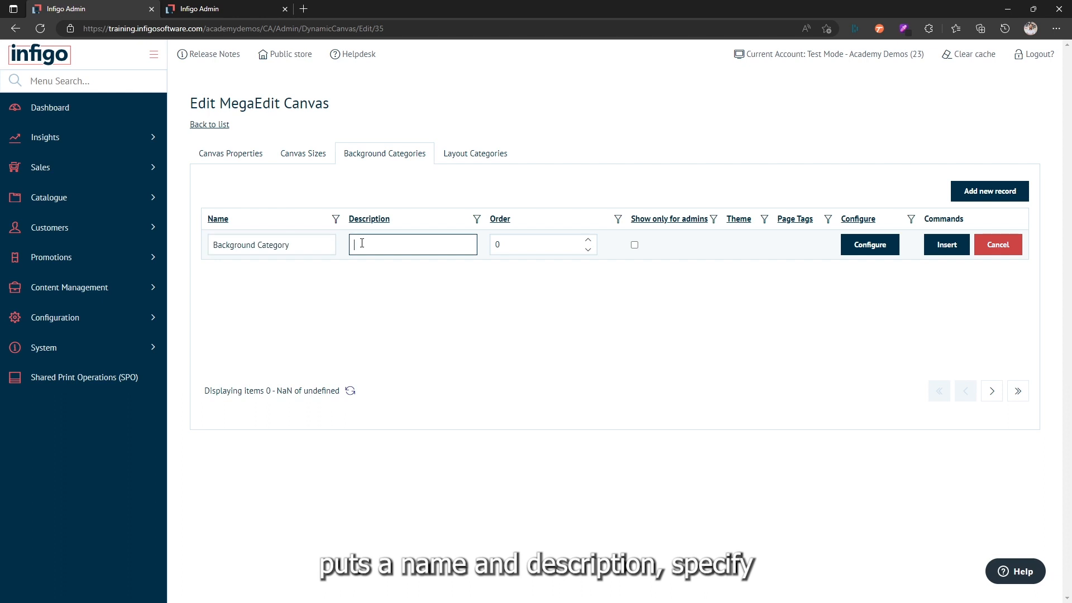
pyautogui.hotkey('ctrl', 'v')
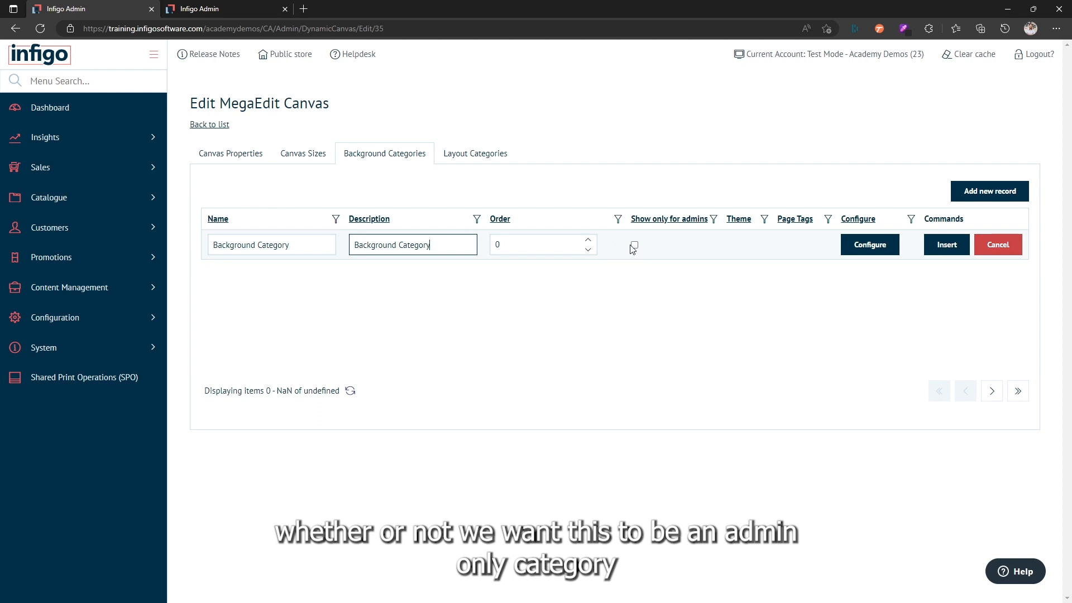
pyautogui.click(938, 249)
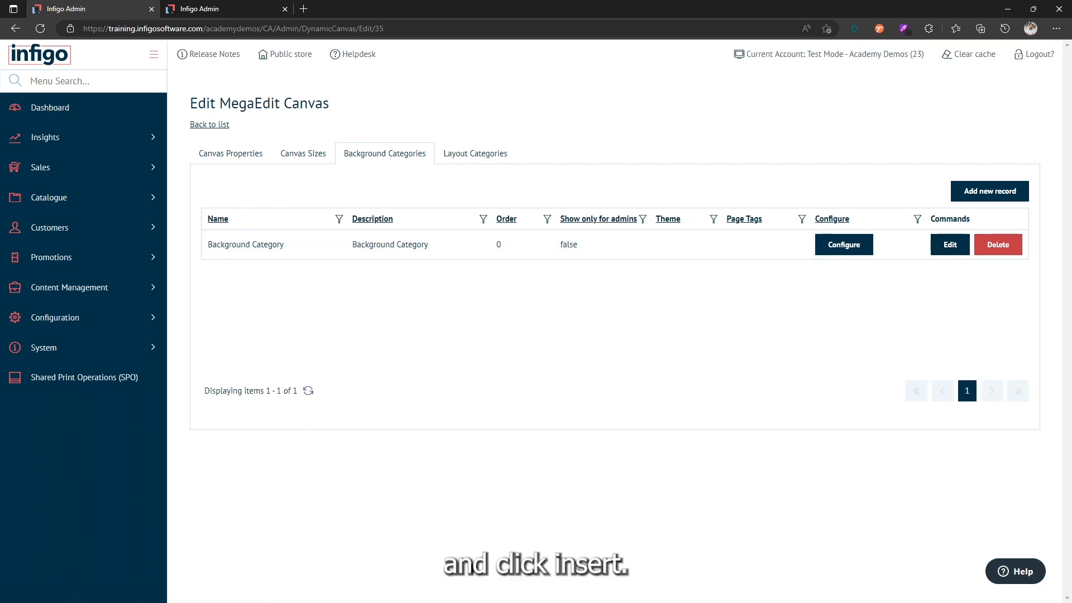
# Step: Open the new category's configuration and browse to the Pictures > Scoops folder for uploading background images
pyautogui.click(832, 249)
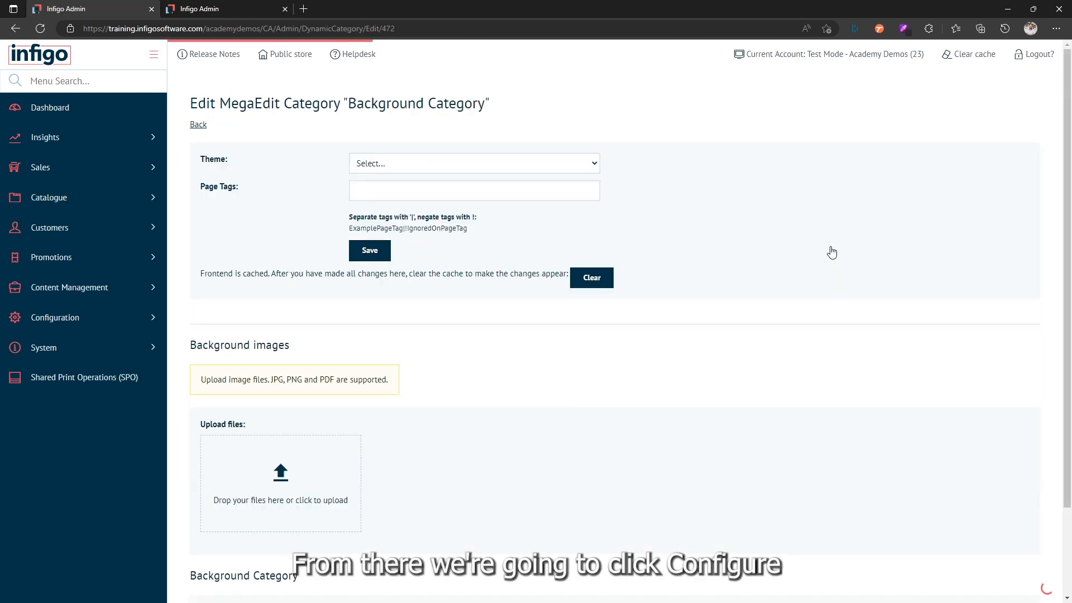
pyautogui.scroll(-2, 832, 254)
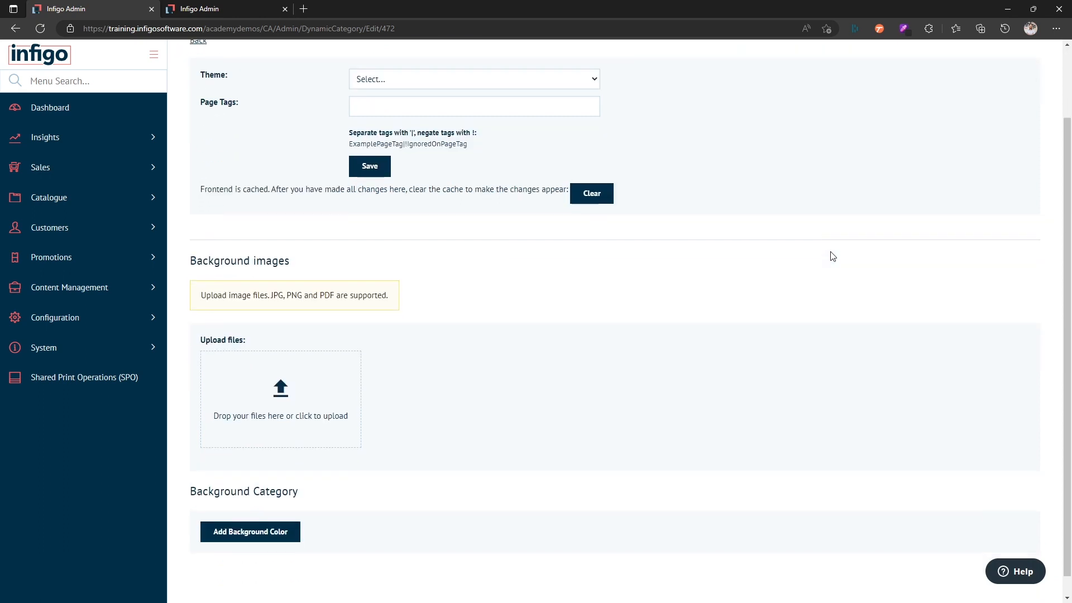
pyautogui.scroll(-1, 832, 254)
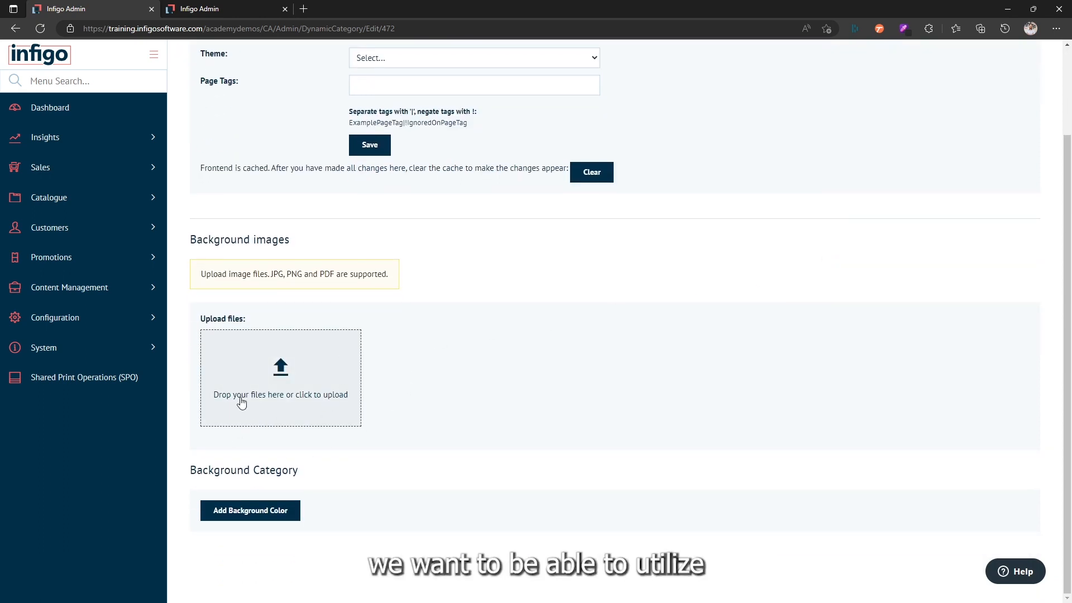
pyautogui.click(285, 374)
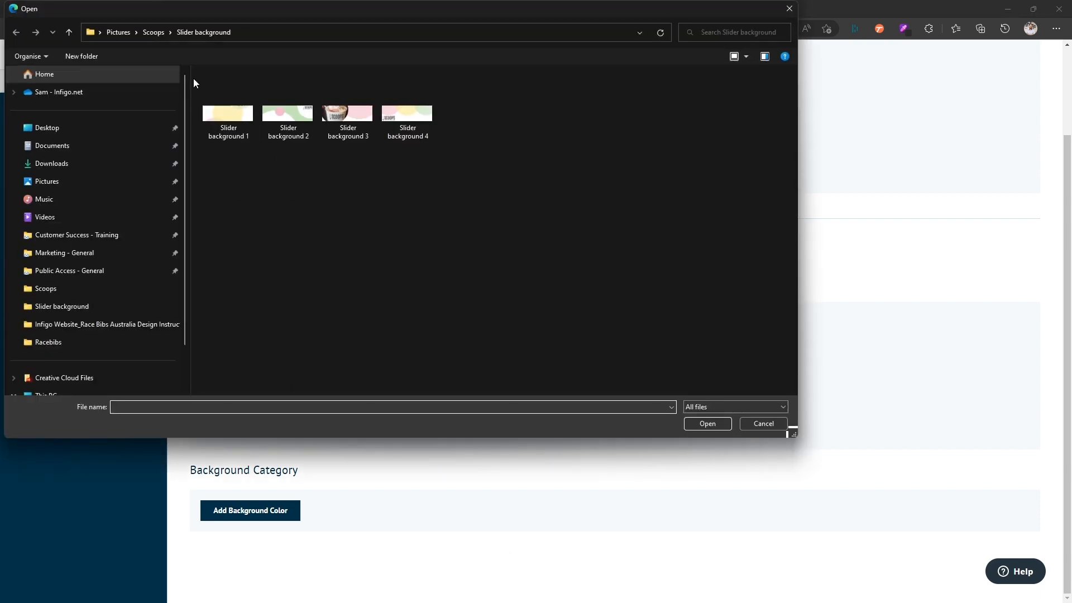
pyautogui.click(154, 33)
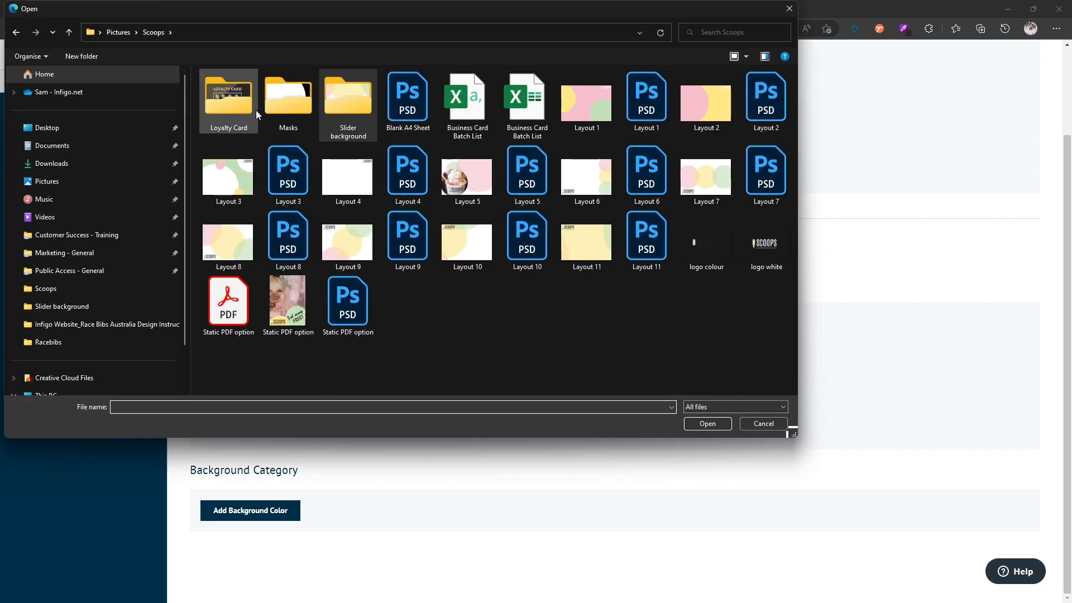
# Step: Upload the eleven images Layout 1 to Layout 11, without their PSD versions, as background images of the category
pyautogui.click(578, 110)
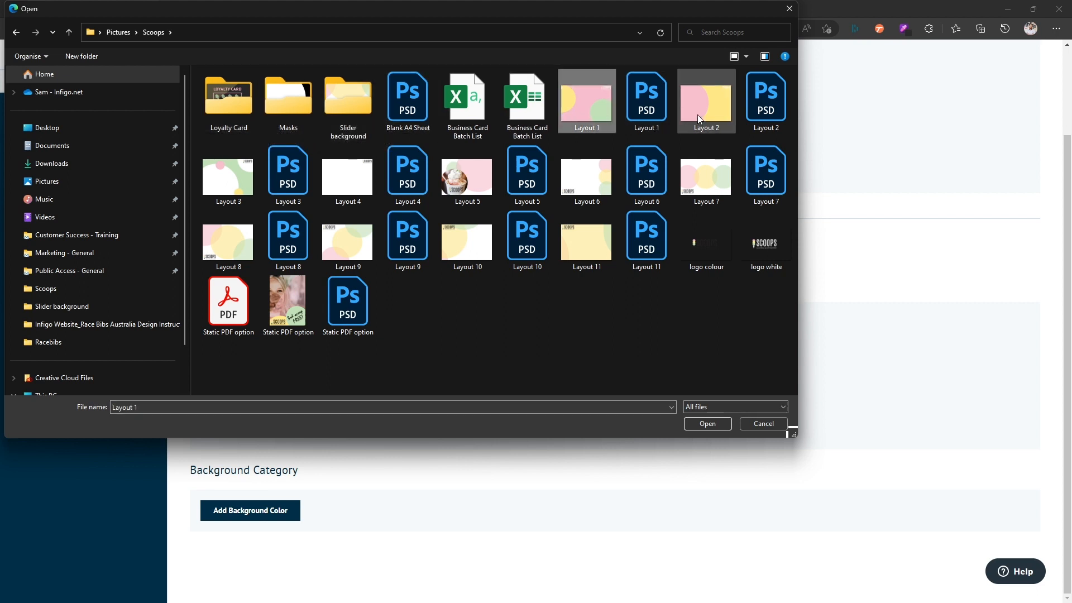
pyautogui.keyDown('ctrl'); pyautogui.click(698, 115); pyautogui.keyUp('ctrl')
pyautogui.keyDown('ctrl'); pyautogui.click(702, 180); pyautogui.keyUp('ctrl')
pyautogui.keyDown('ctrl'); pyautogui.click(587, 179); pyautogui.keyUp('ctrl')
pyautogui.keyDown('ctrl'); pyautogui.click(585, 249); pyautogui.keyUp('ctrl')
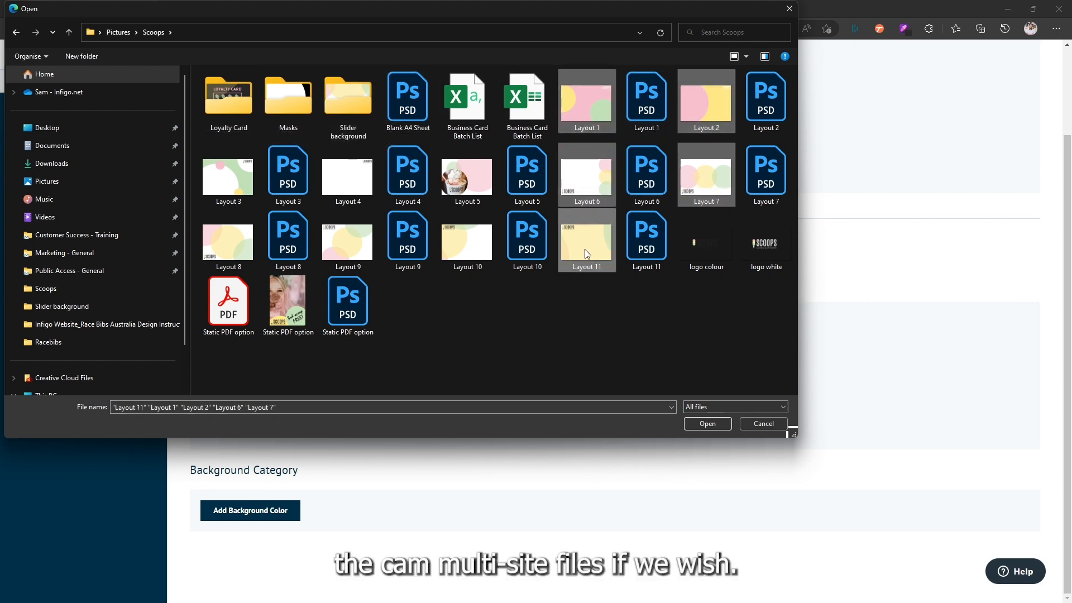
pyautogui.keyDown('ctrl'); pyautogui.click(472, 249); pyautogui.keyUp('ctrl')
pyautogui.keyDown('ctrl'); pyautogui.click(469, 179); pyautogui.keyUp('ctrl')
pyautogui.keyDown('ctrl'); pyautogui.click(338, 174); pyautogui.keyUp('ctrl')
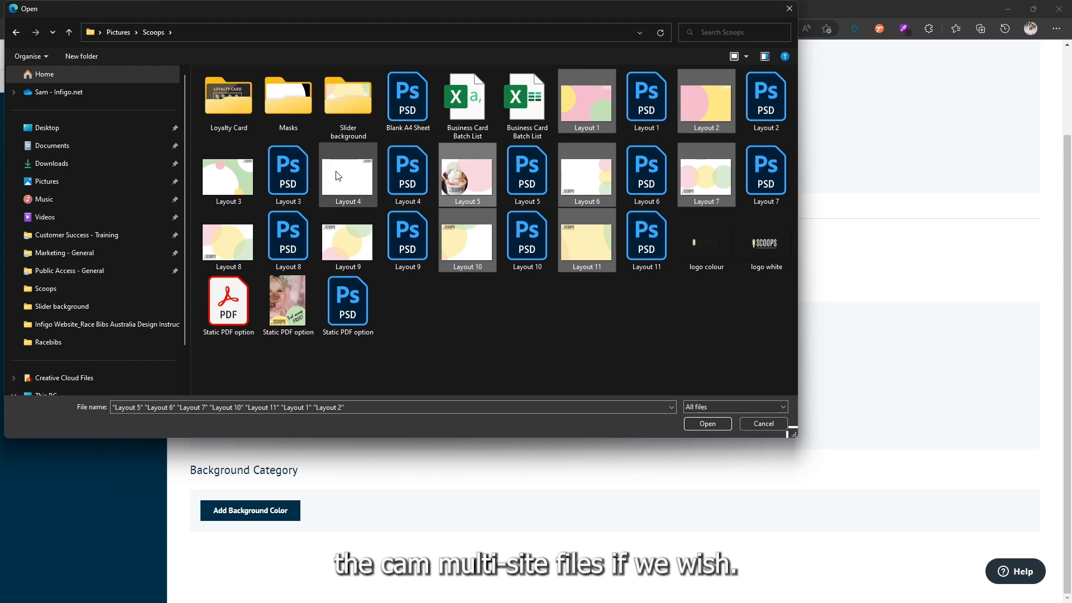
pyautogui.keyDown('ctrl'); pyautogui.click(347, 244); pyautogui.keyUp('ctrl')
pyautogui.keyDown('ctrl'); pyautogui.click(246, 242); pyautogui.keyUp('ctrl')
pyautogui.keyDown('ctrl'); pyautogui.click(239, 195); pyautogui.keyUp('ctrl')
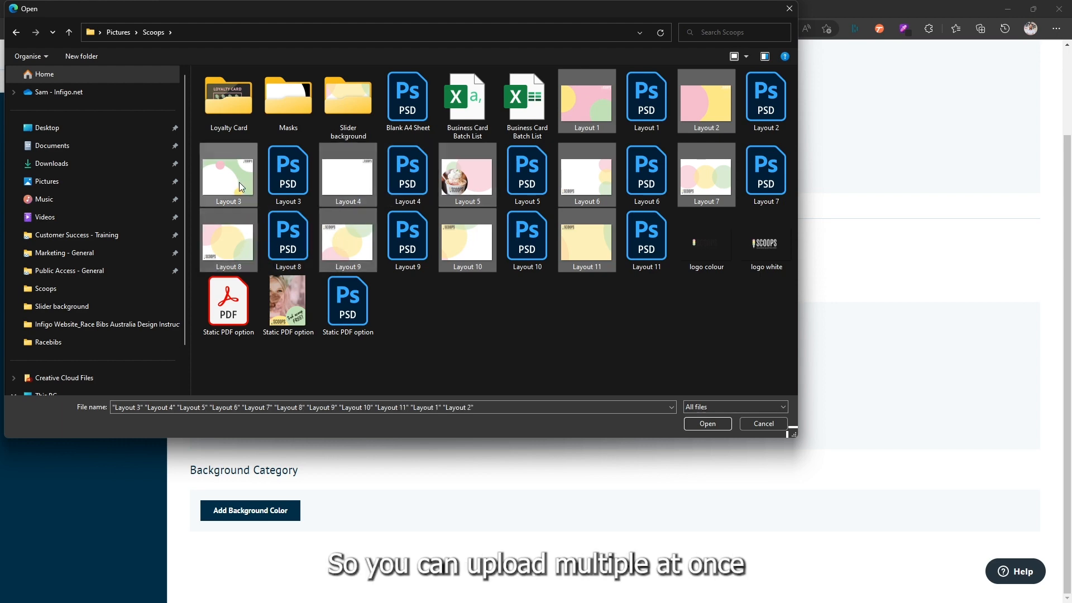
pyautogui.click(688, 421)
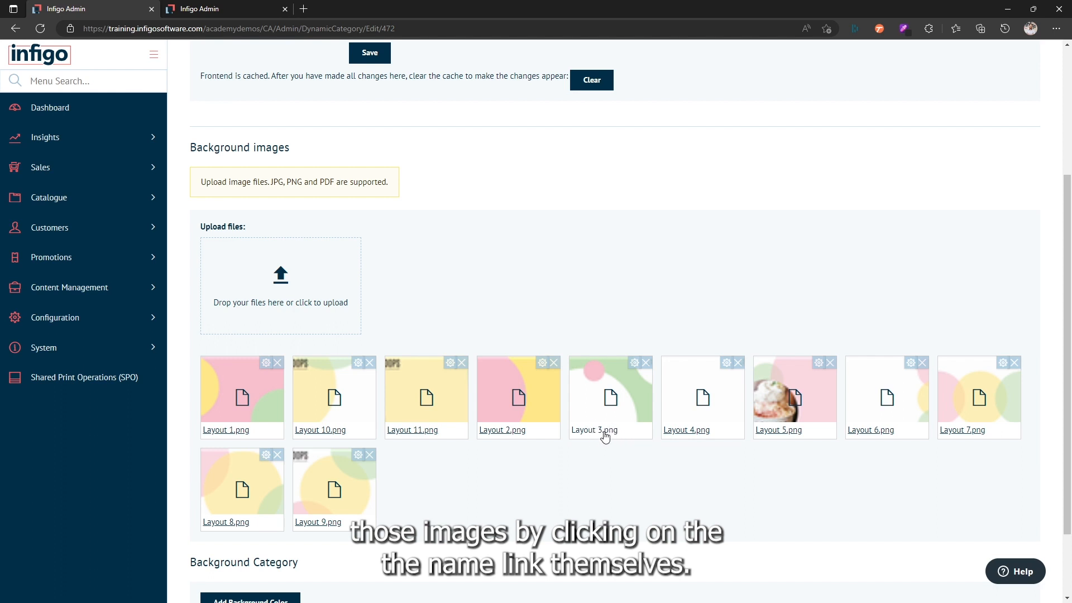
# Step: Open the rename dialog of the Layout 3.png background image and cancel it
pyautogui.click(635, 365)
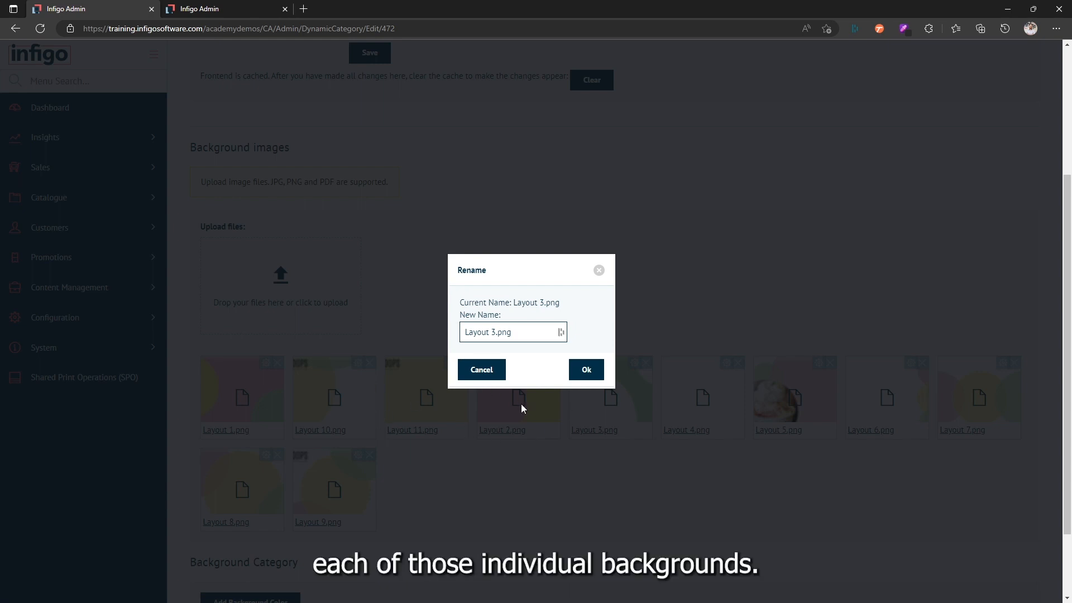
pyautogui.click(481, 374)
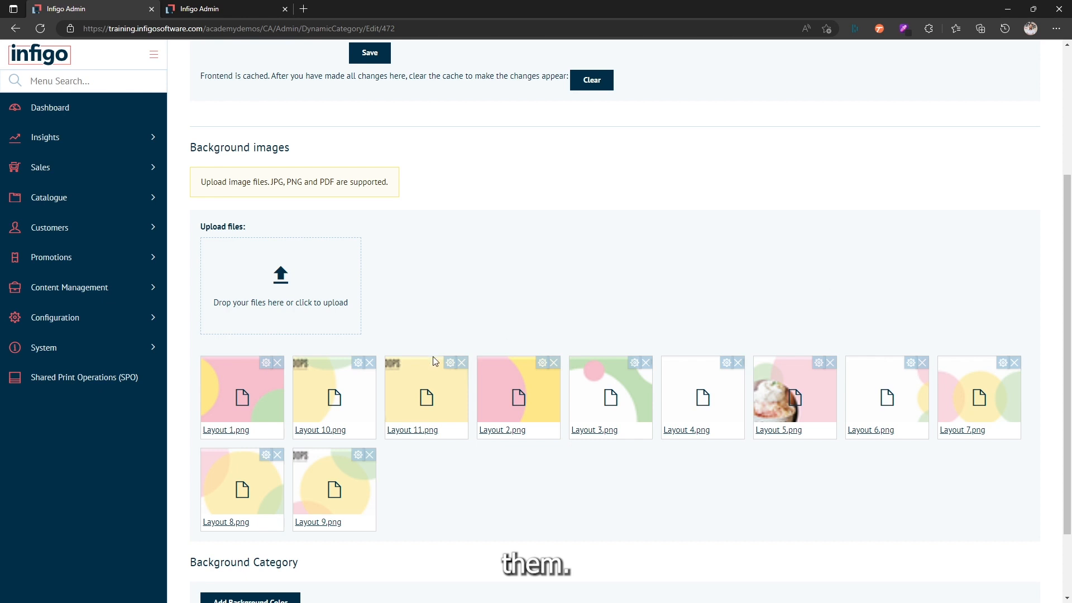
# Step: Begin a new background color named Scoops Yellow and switch the color picker's value format from RGB past HSL
pyautogui.scroll(-2, 433, 363)
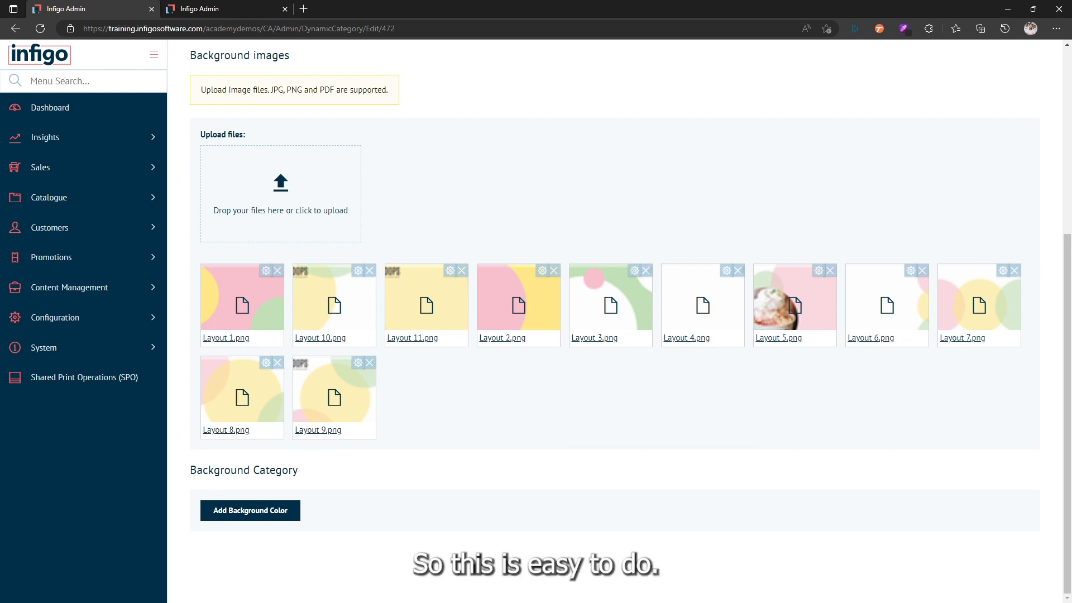
pyautogui.click(247, 516)
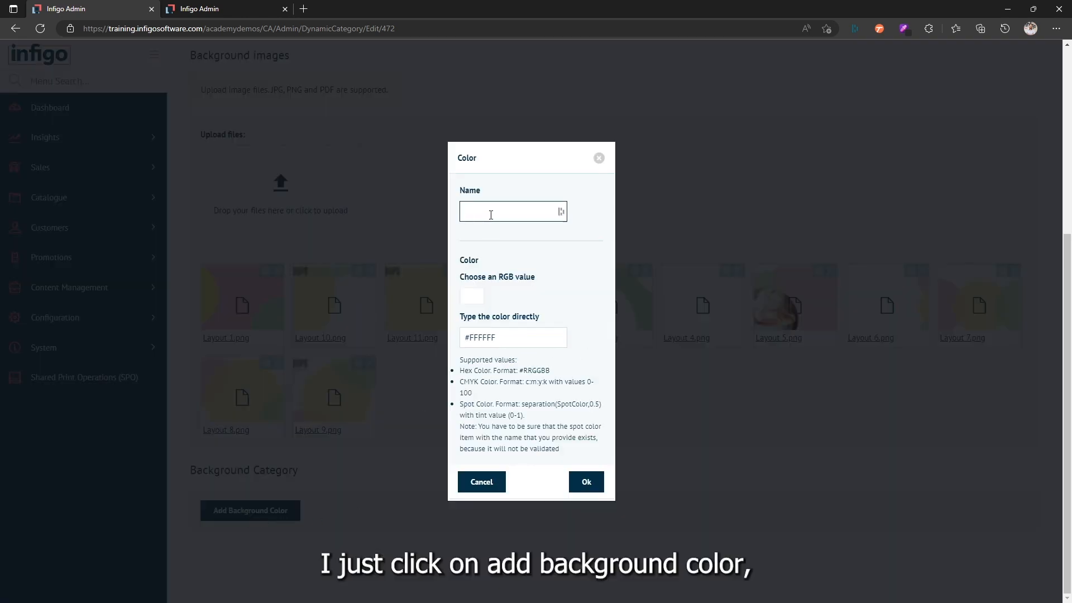
pyautogui.write('Scoops')
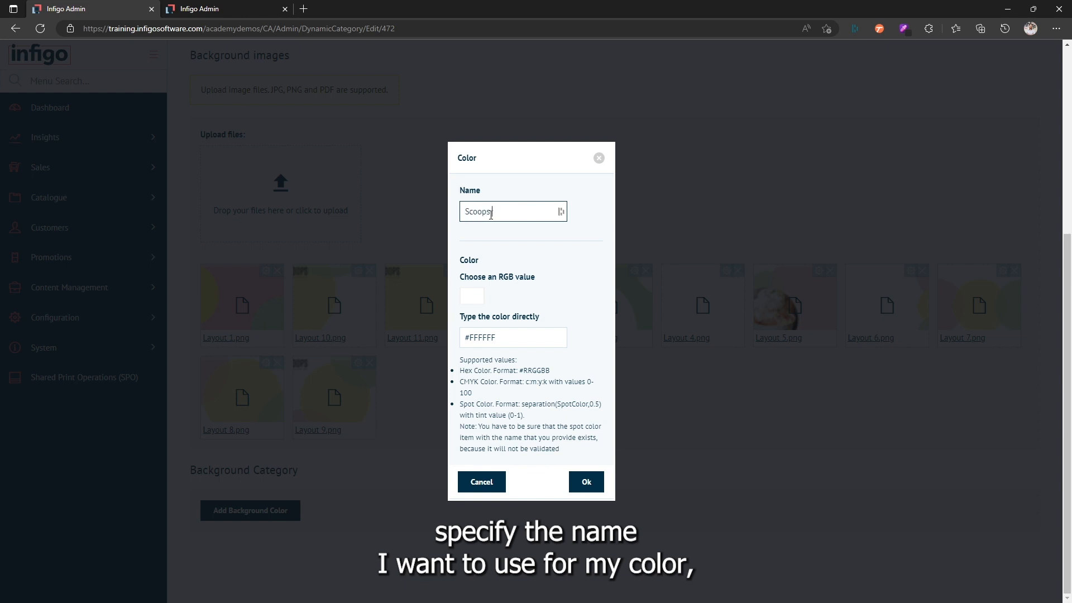
pyautogui.write(' Yellow')
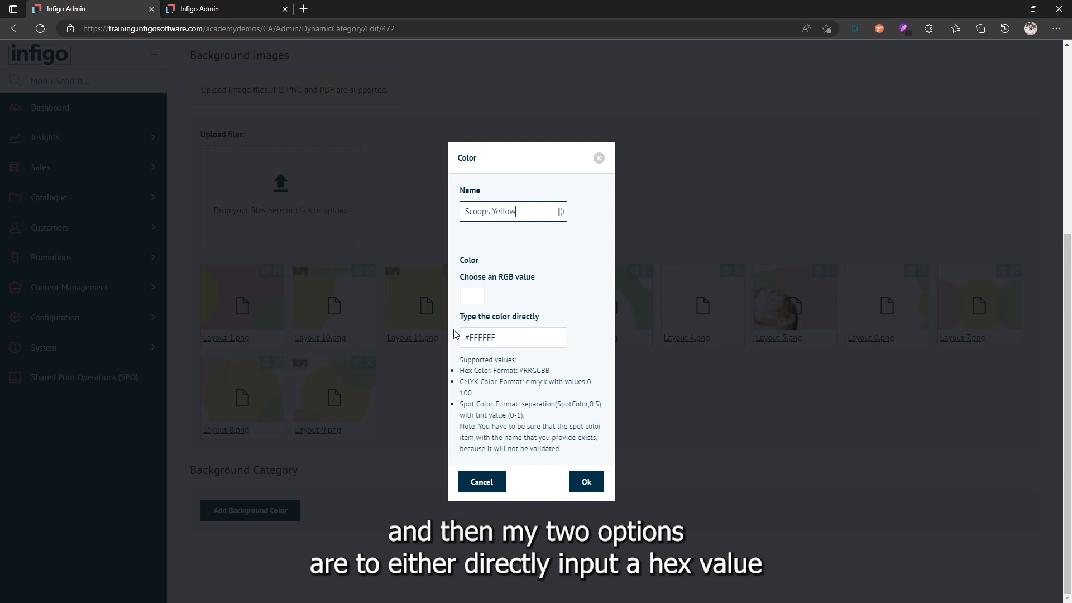
pyautogui.click(472, 301)
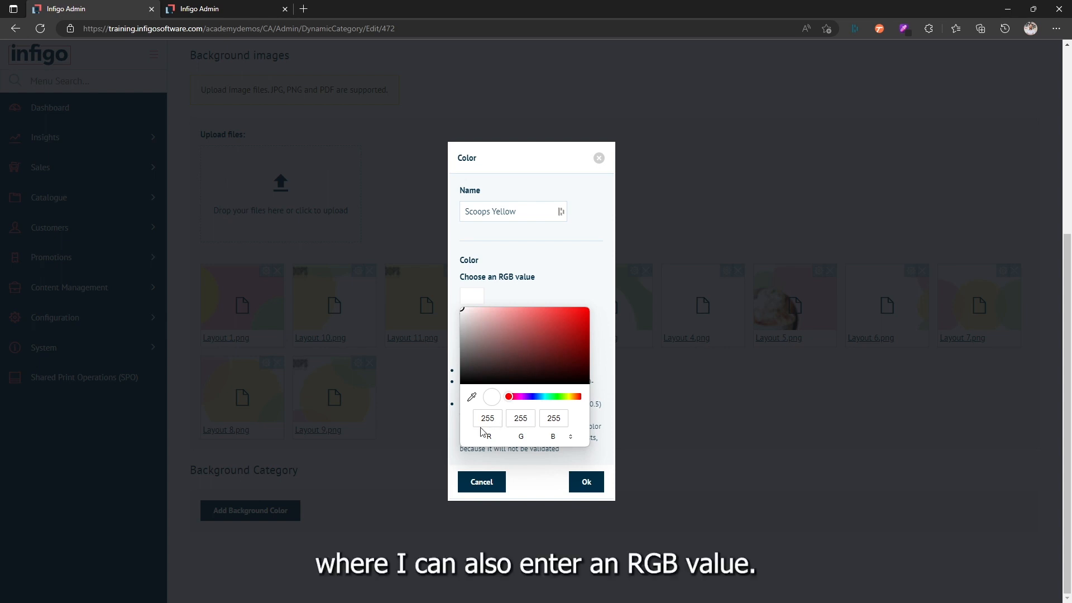
pyautogui.click(570, 437)
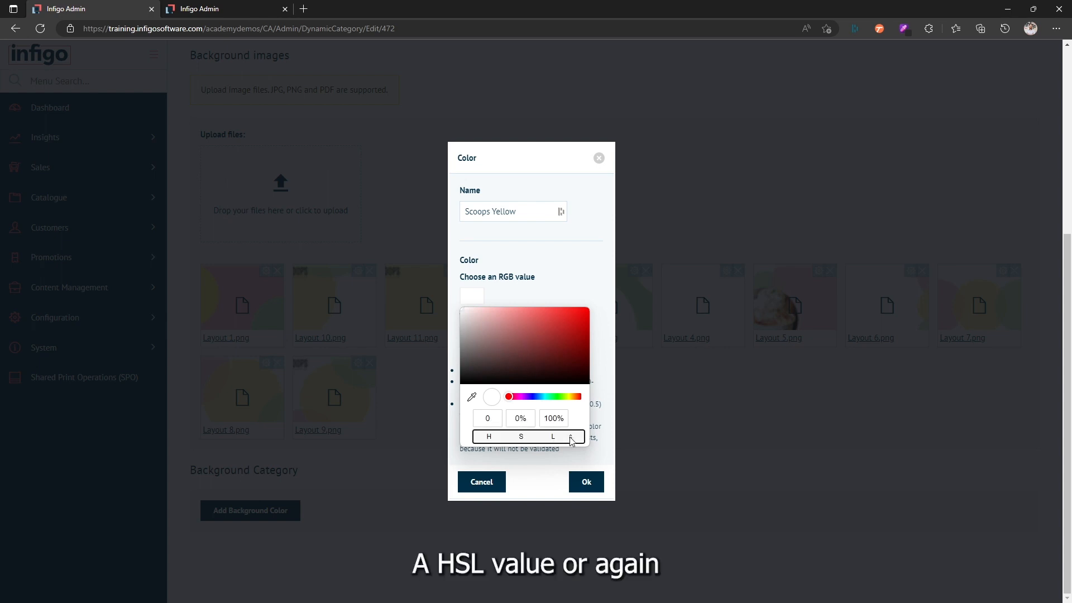
pyautogui.click(570, 439)
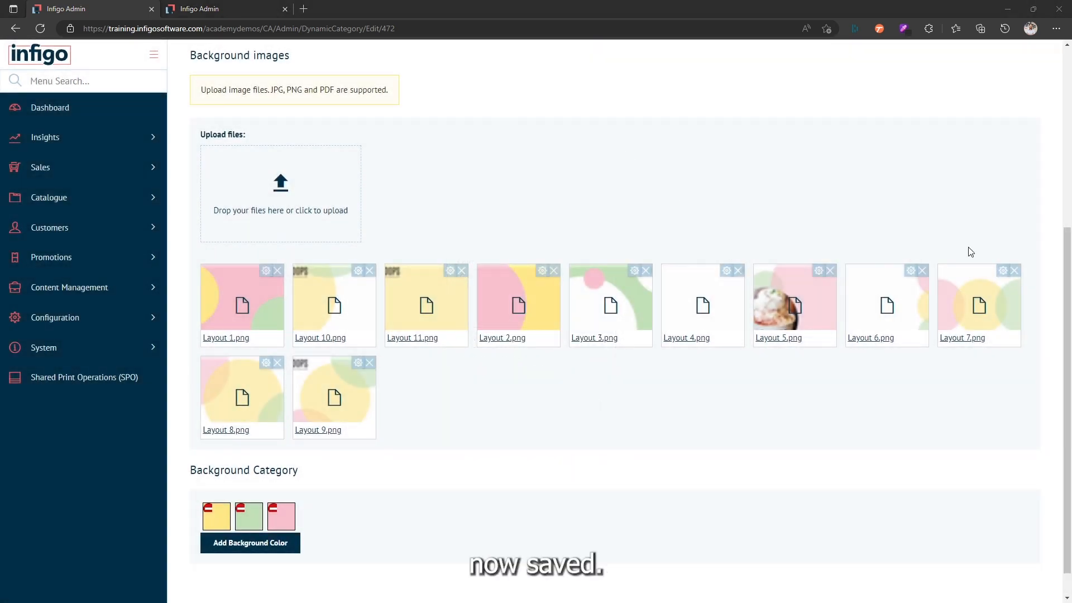
# Step: Leave the category settings and show the Background Category backgrounds in the ME_020_Product editor
pyautogui.scroll(5, 690, 240)
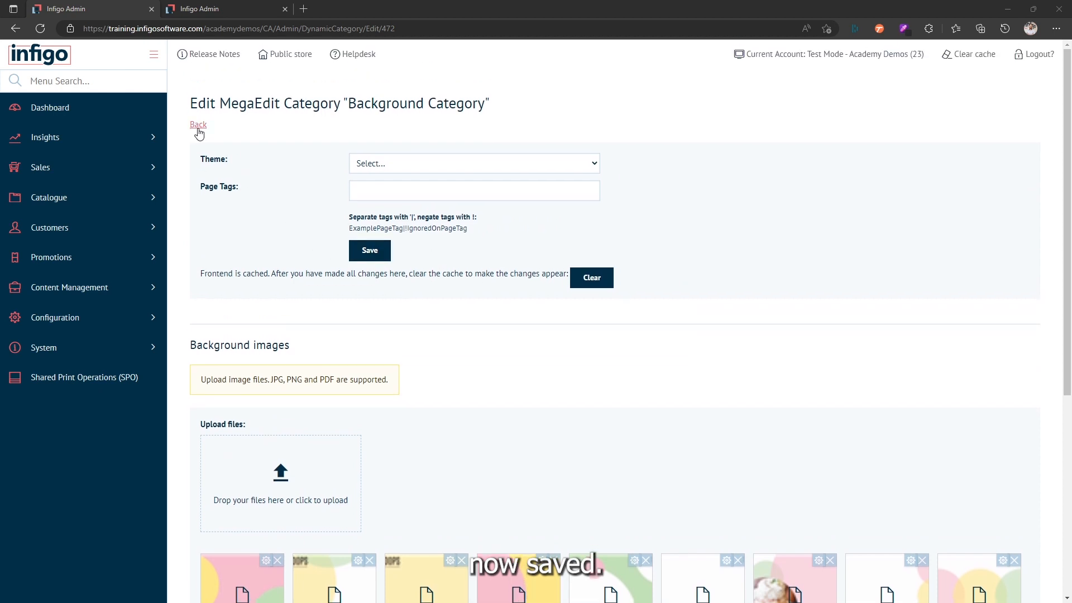
pyautogui.click(199, 127)
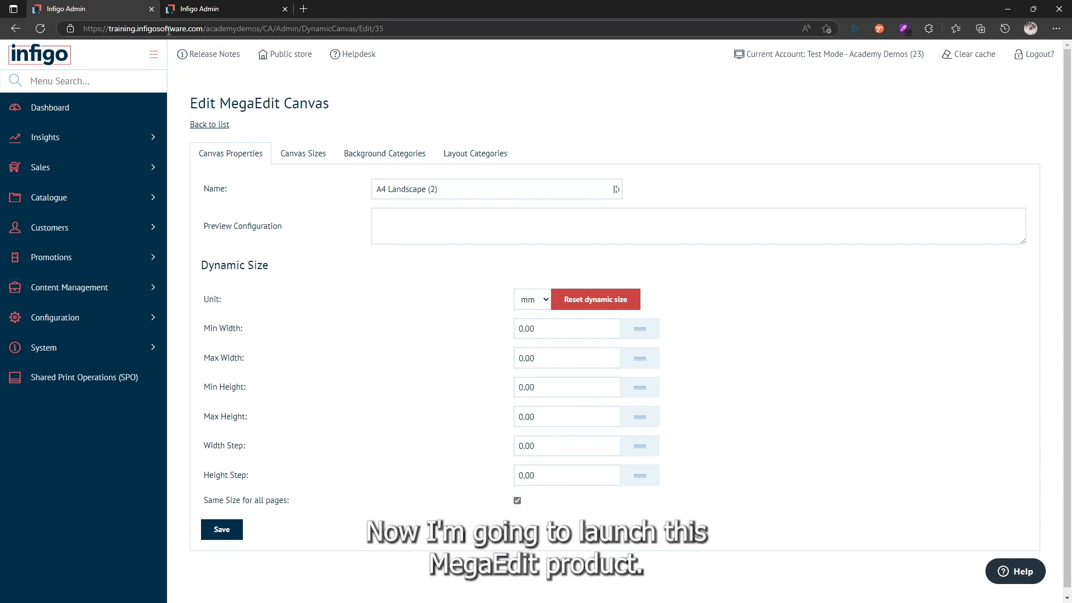
pyautogui.click(195, 10)
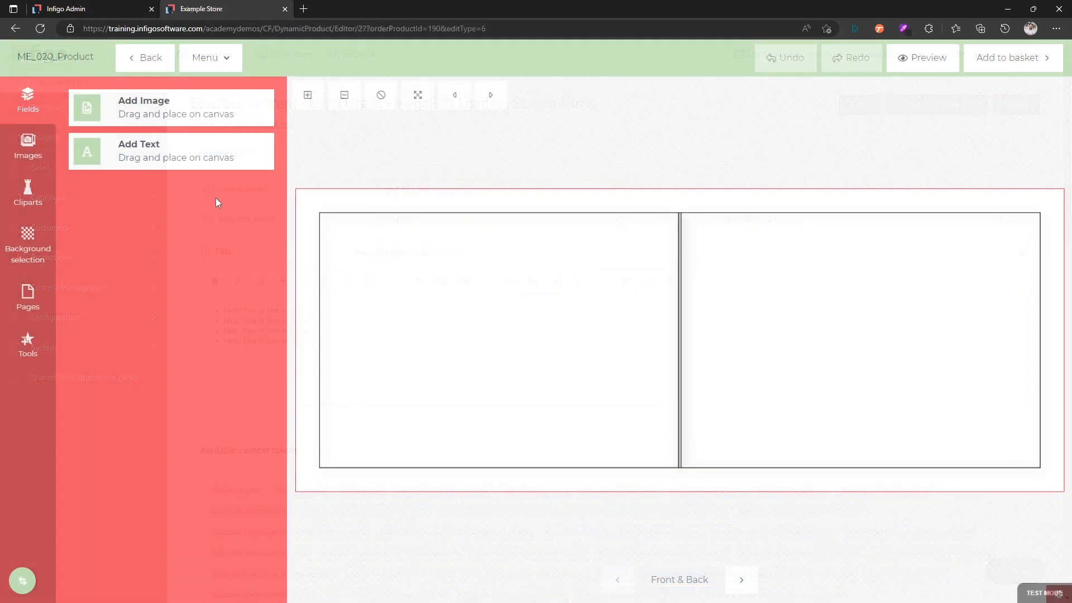
pyautogui.click(30, 244)
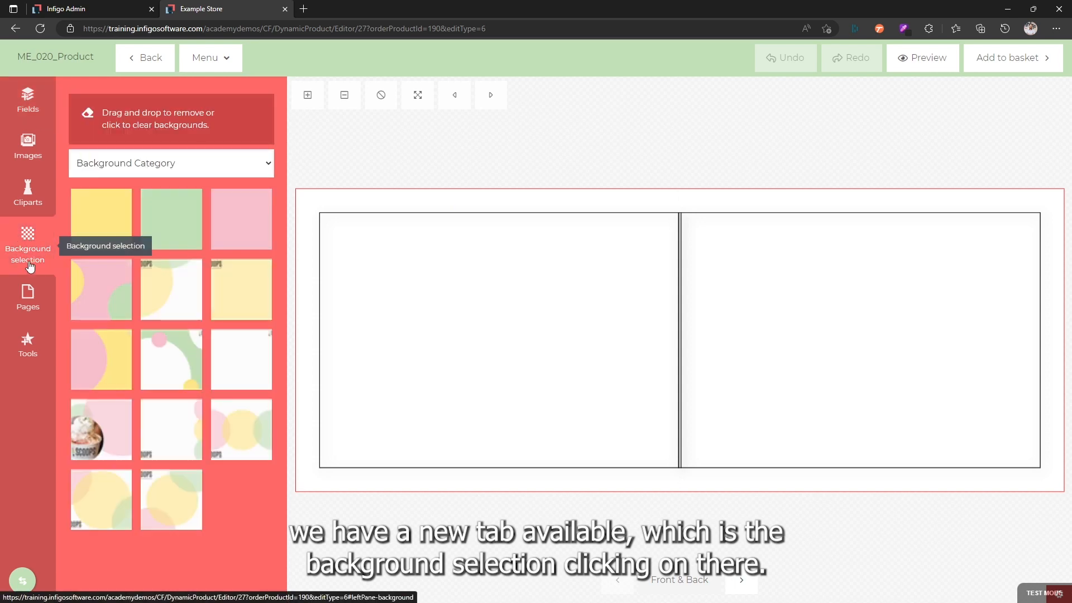
pyautogui.click(91, 170)
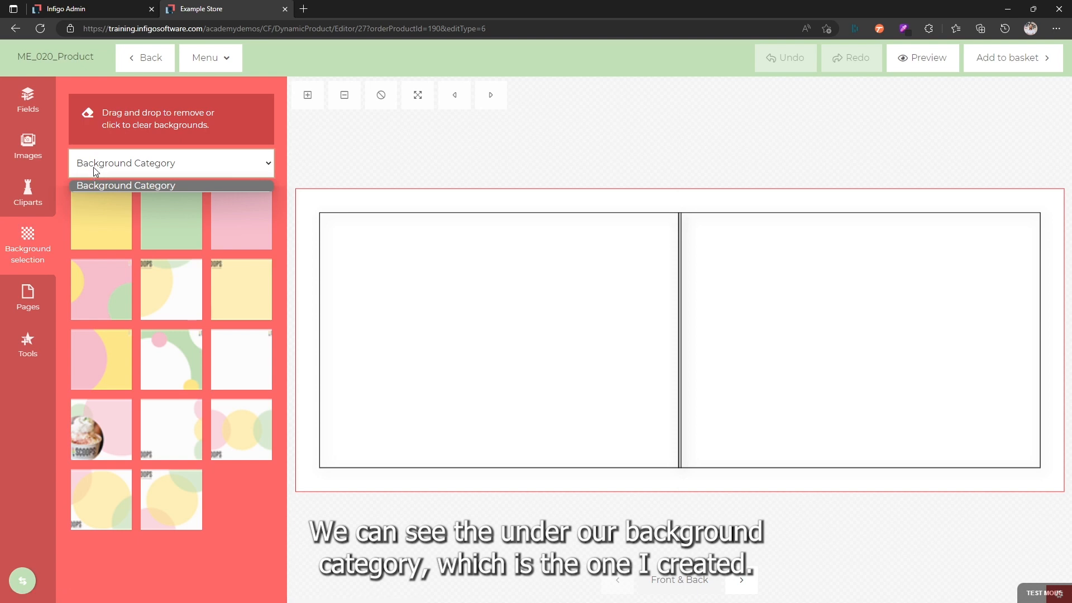
pyautogui.click(93, 166)
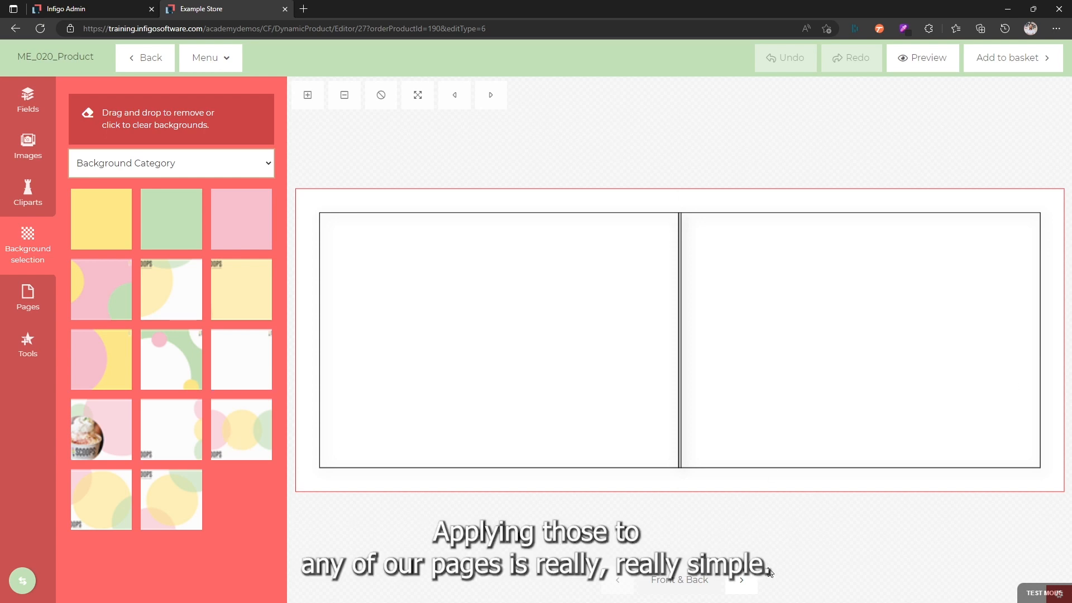
# Step: On pages 2 and 3, apply the background with three circles in a row to page 2 and the last listed background to page 3
pyautogui.click(744, 585)
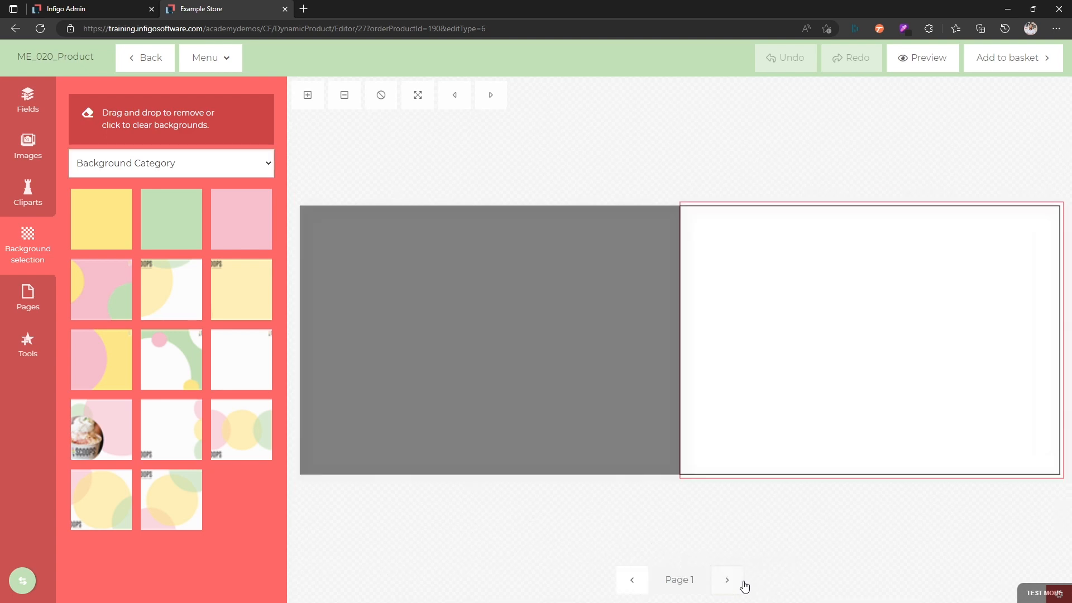
pyautogui.click(733, 583)
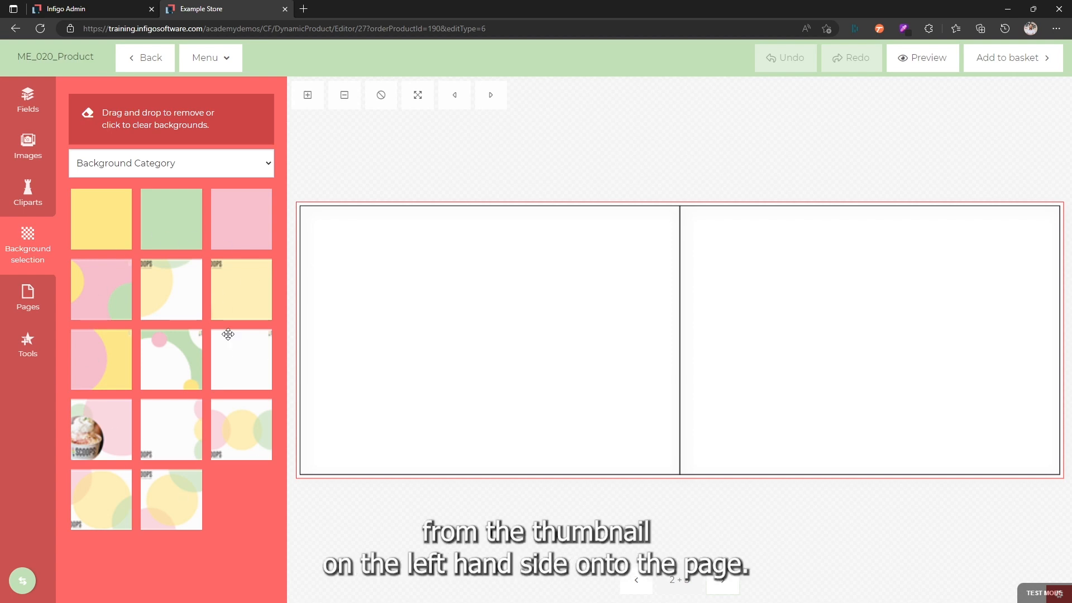
pyautogui.moveTo(233, 441); pyautogui.dragTo(425, 351)
pyautogui.moveTo(194, 497); pyautogui.dragTo(793, 369)
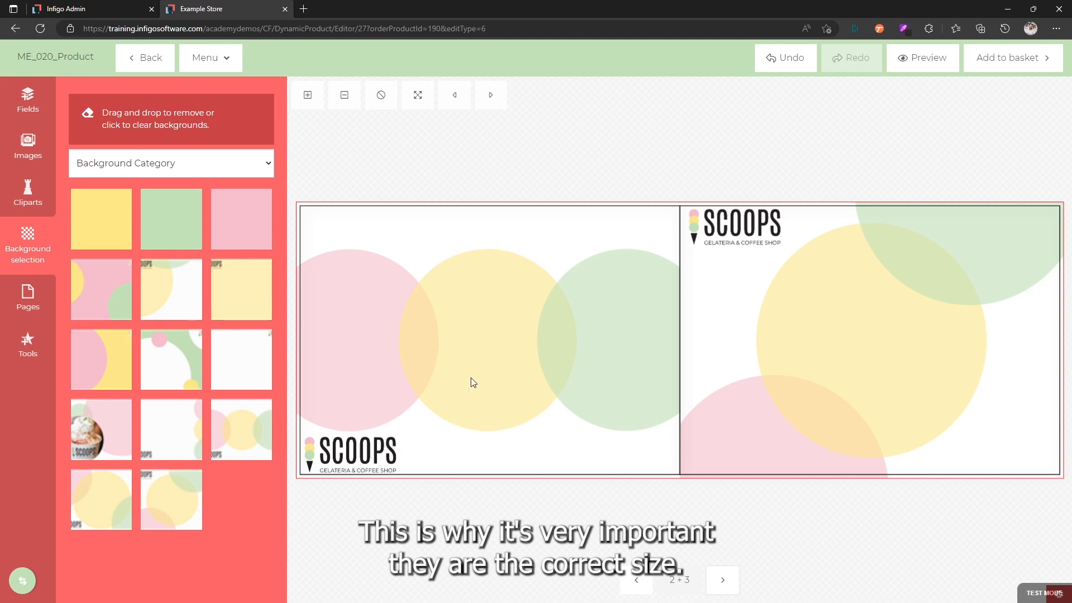
# Step: On pages 4 and 5, try plain green on page 4, apply the ice cream tub background to page 5, and replace the green with the last listed background
pyautogui.click(716, 581)
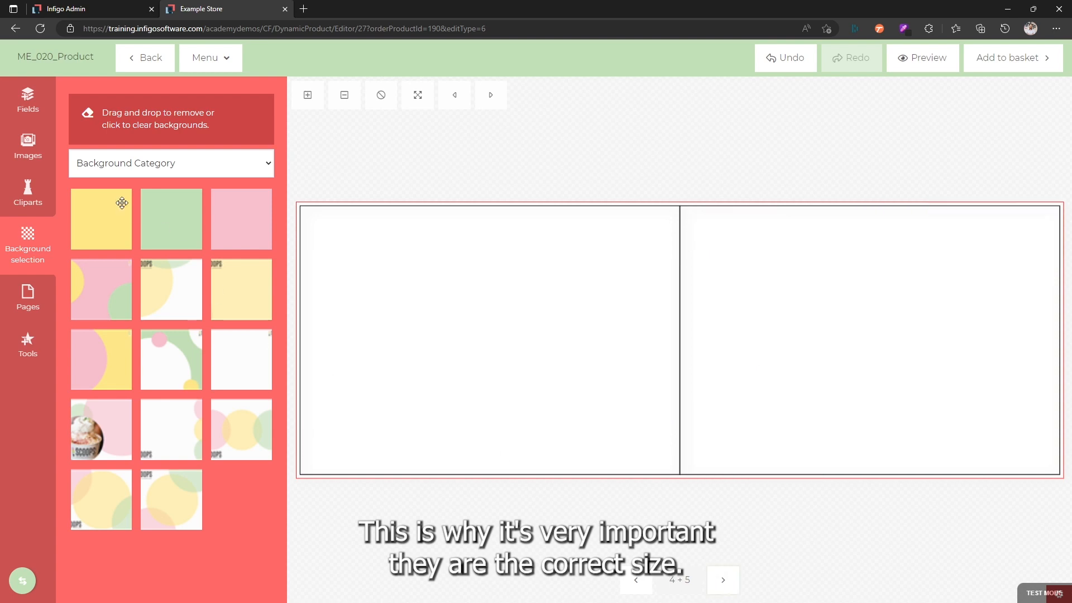
pyautogui.moveTo(169, 212); pyautogui.dragTo(409, 307)
pyautogui.moveTo(123, 432); pyautogui.dragTo(782, 377)
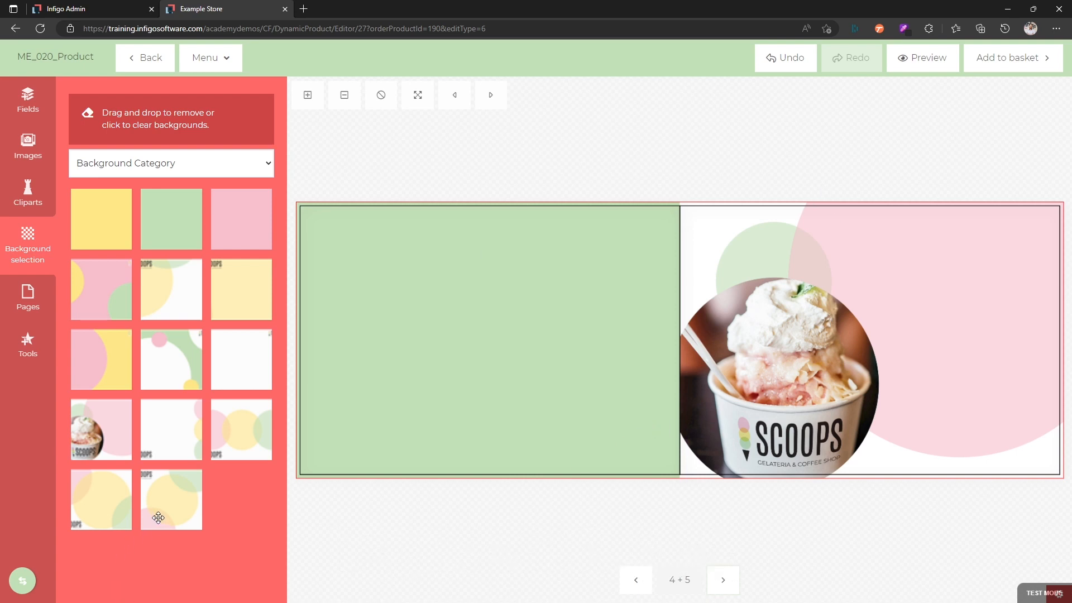
pyautogui.moveTo(153, 514); pyautogui.dragTo(459, 364)
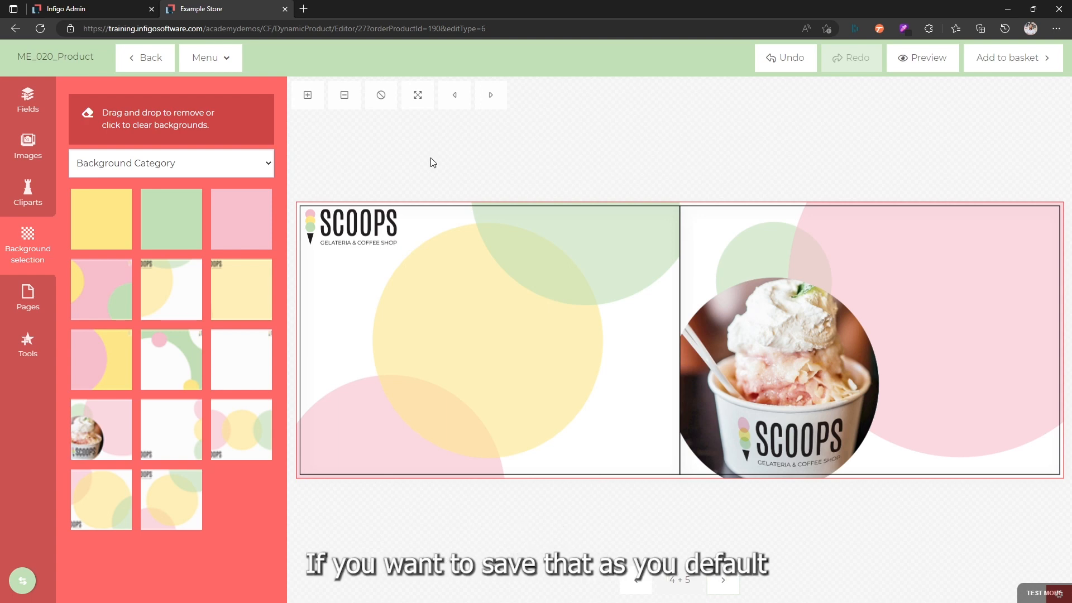
# Step: Save the current page backgrounds as the product default for ME_020_Product
pyautogui.click(220, 60)
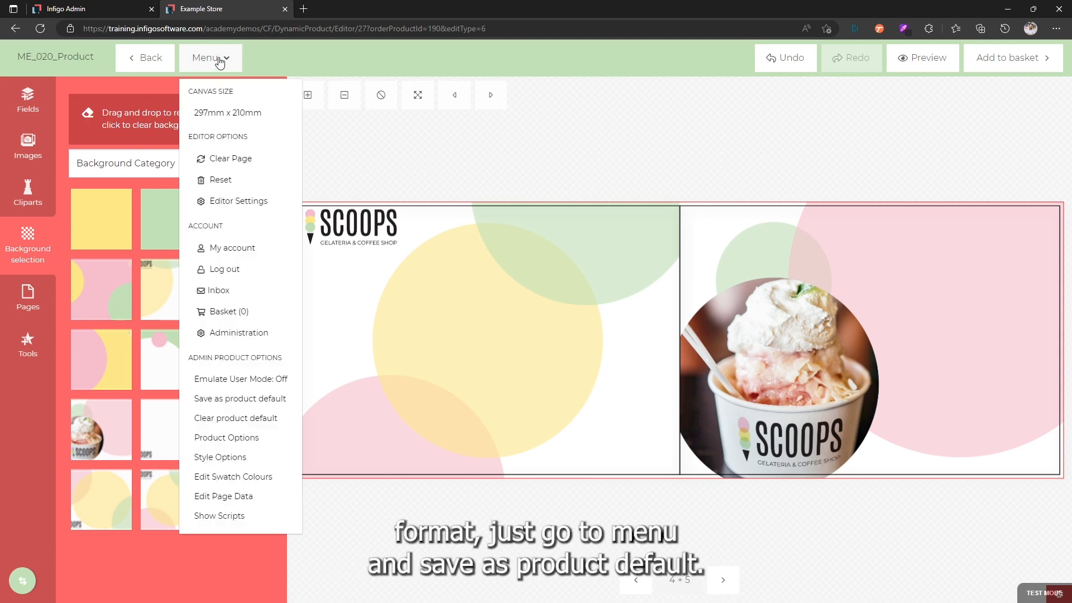
pyautogui.click(233, 406)
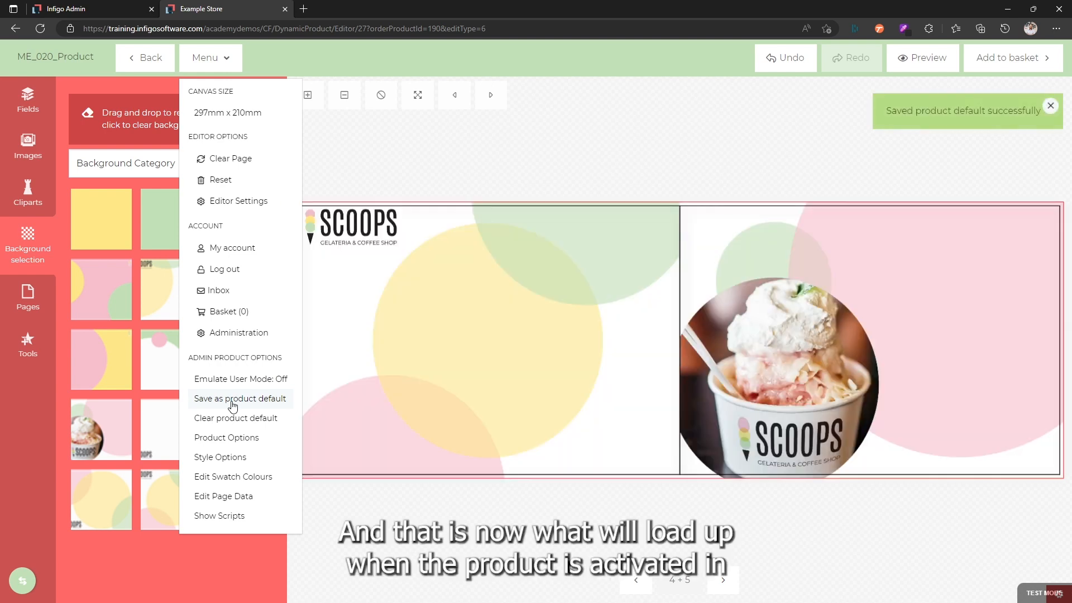
pyautogui.click(564, 149)
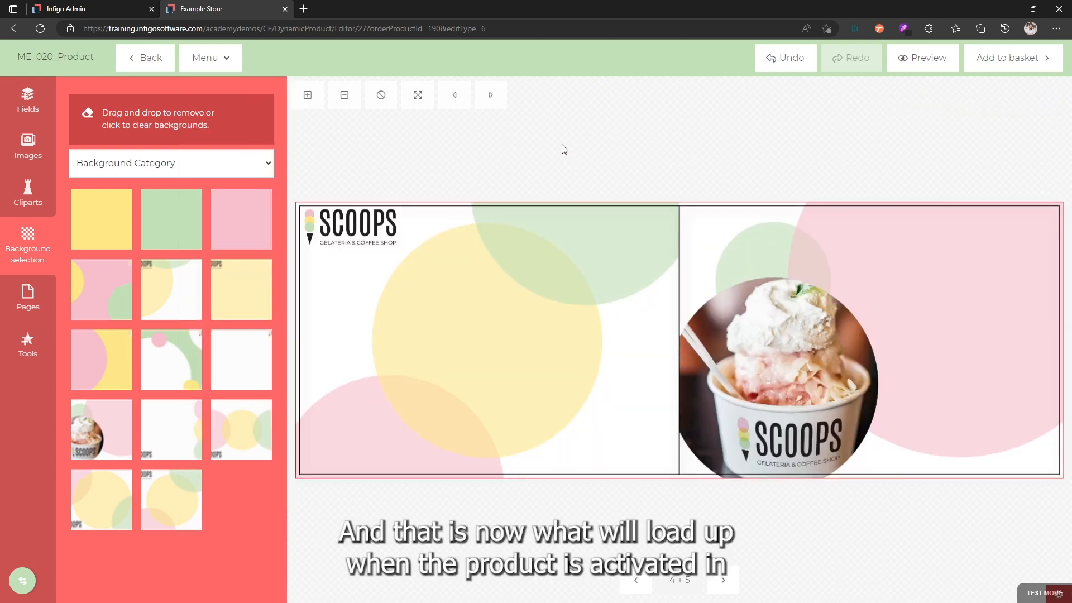